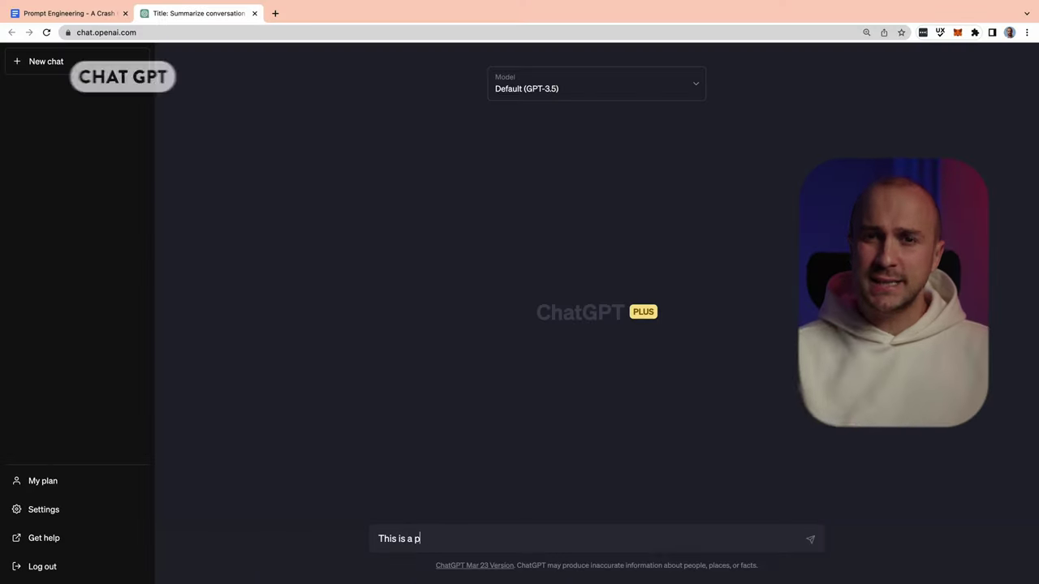
Replace the sample weather prompt with 'Write me a tagline for my new fashion product' and send it
{"action": "type", "text": "rompt: W"}
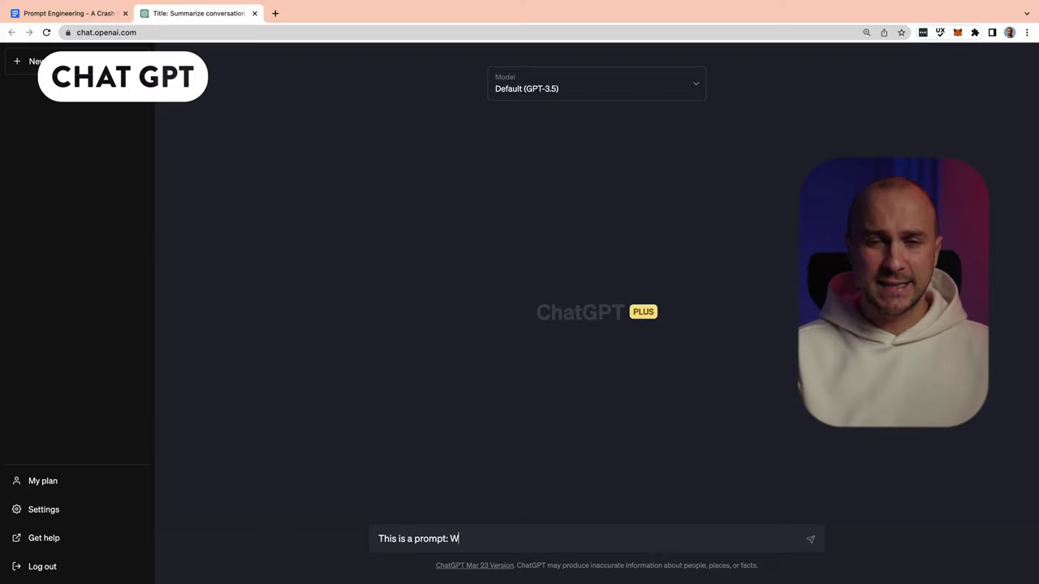
{"action": "type", "text": "hat is the we"}
{"action": "type", "text": "a"}
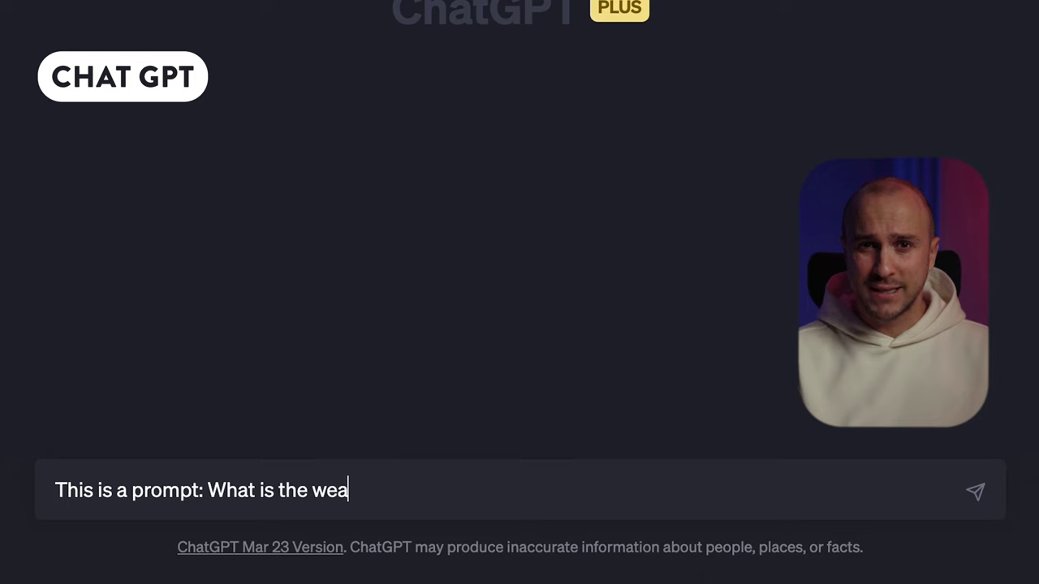
{"action": "type", "text": "ther like today"}
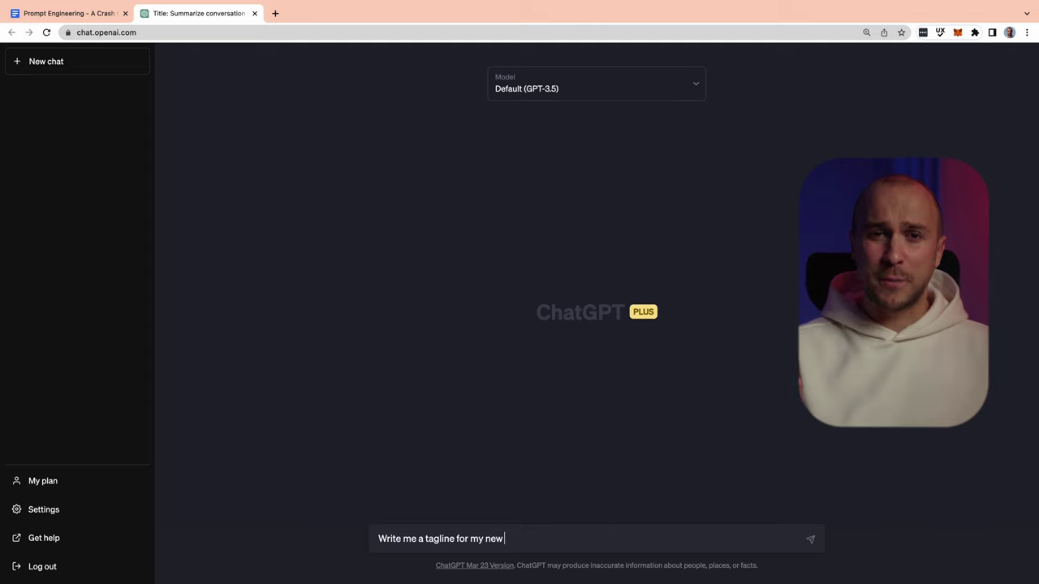
{"action": "type", "text": "fashio"}
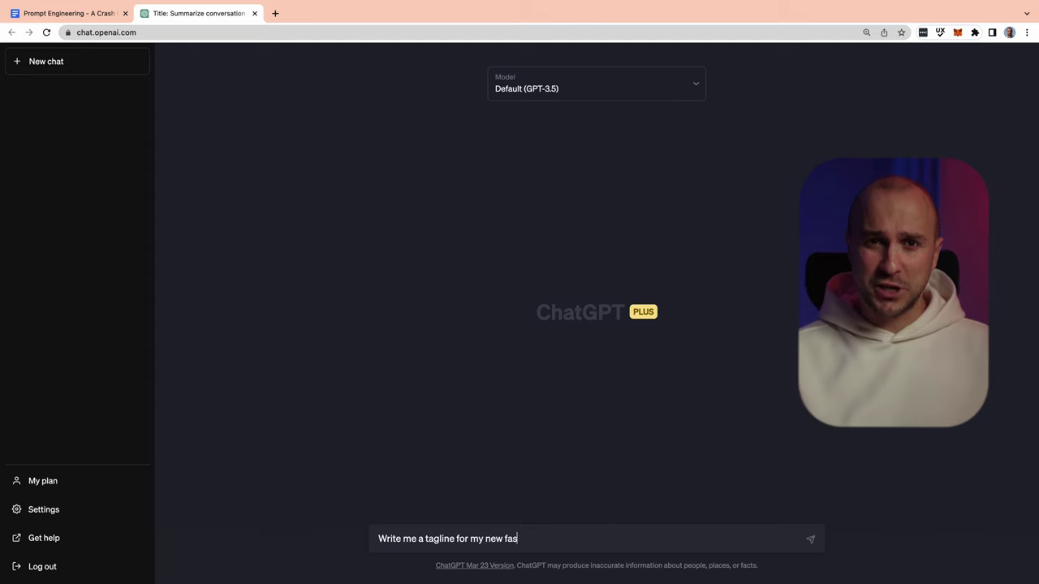
{"action": "type", "text": "n product"}
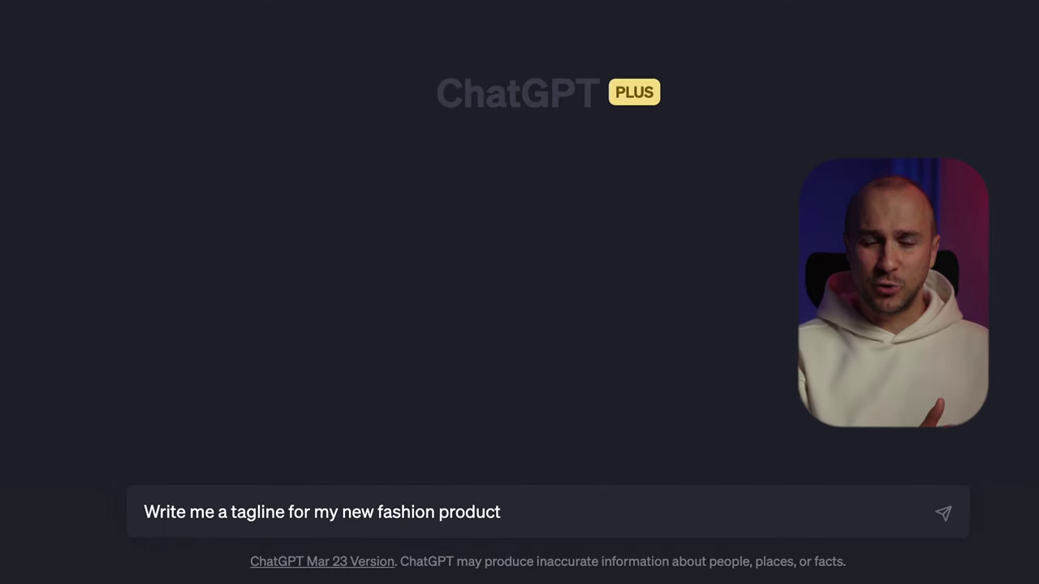
{"action": "key", "text": "Return"}
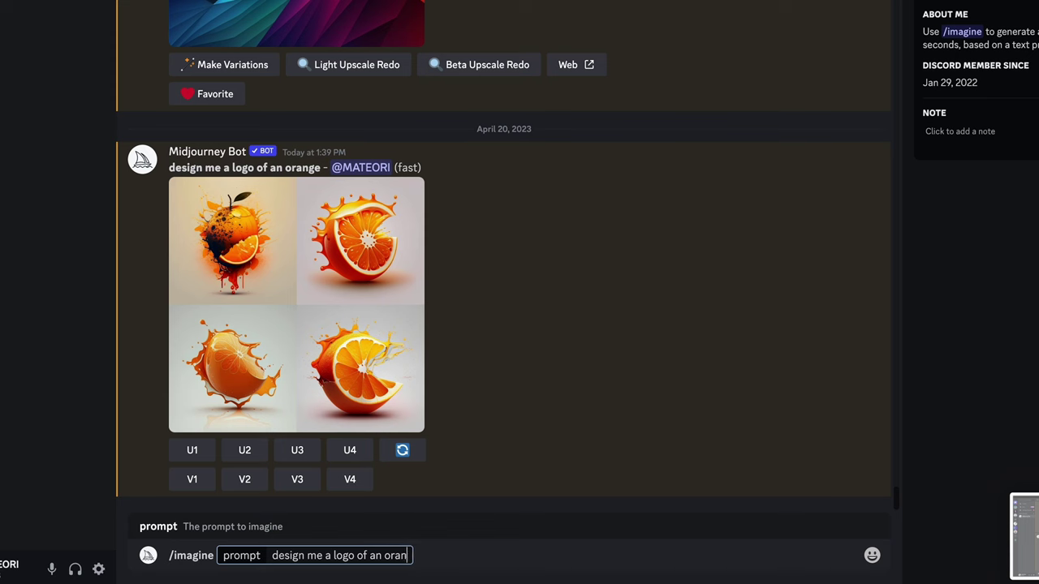
Append ', modern, minimalist, 2d, flat' to the orange logo /imagine prompt and send it
{"action": "type", "text": ", modern, minim"}
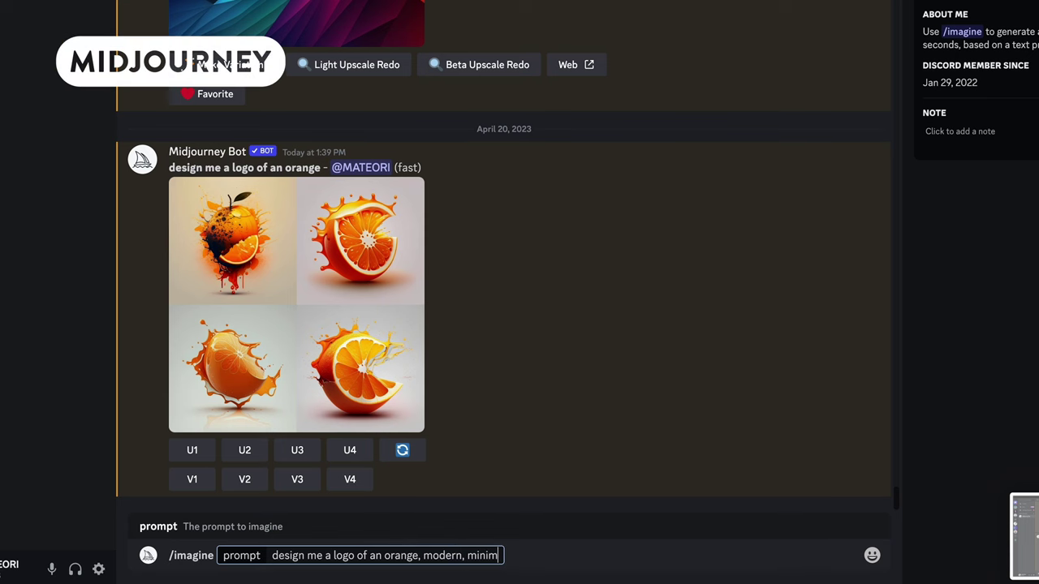
{"action": "type", "text": "alist, 2d, flat"}
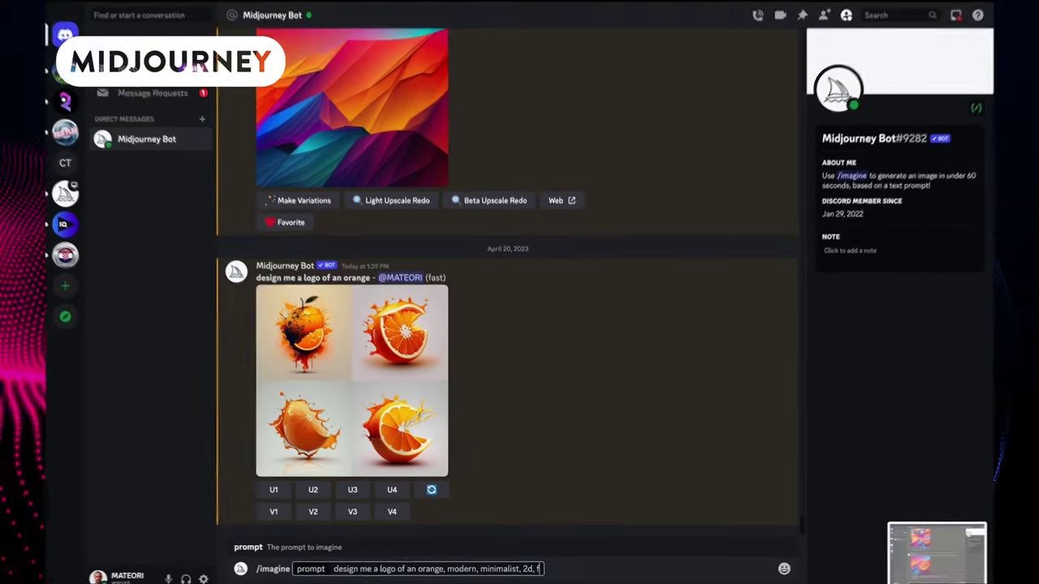
{"action": "key", "text": "Return"}
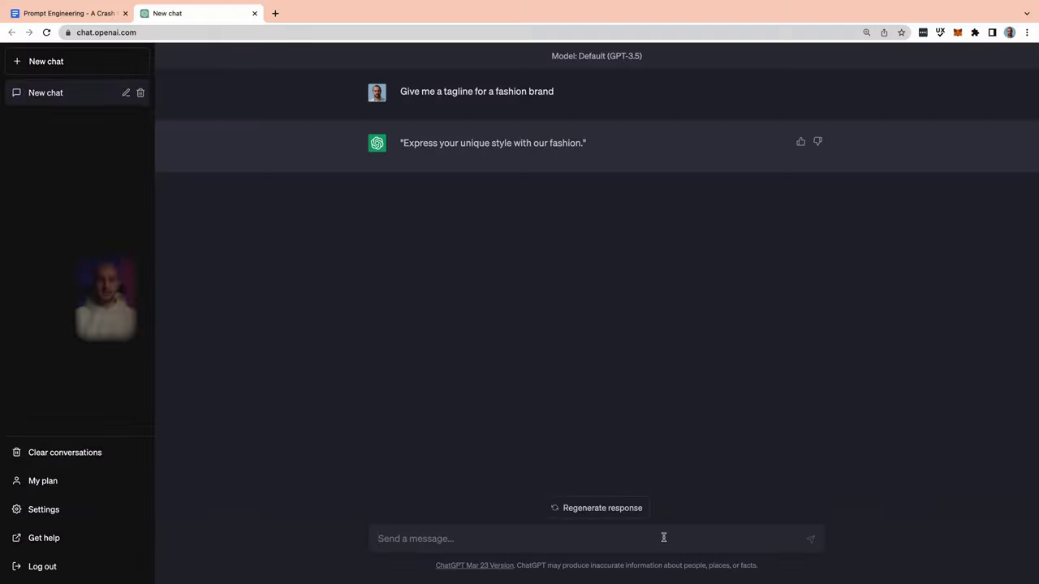
Send the Louis Vuitton prompt for women aged 30-50, then ask ChatGPT to criticise it
{"action": "type", "text": "Give me a tagline for Louis Vuitton, considering that my audience is primarily women from 30-50 years of age, it needs to portray luxury and quality"}
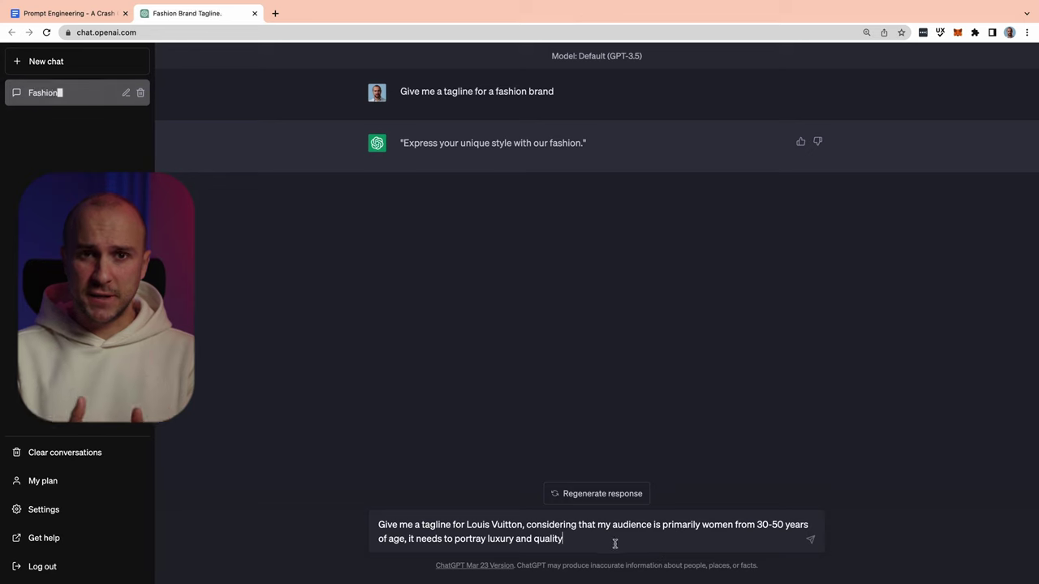
{"action": "key", "text": "Return"}
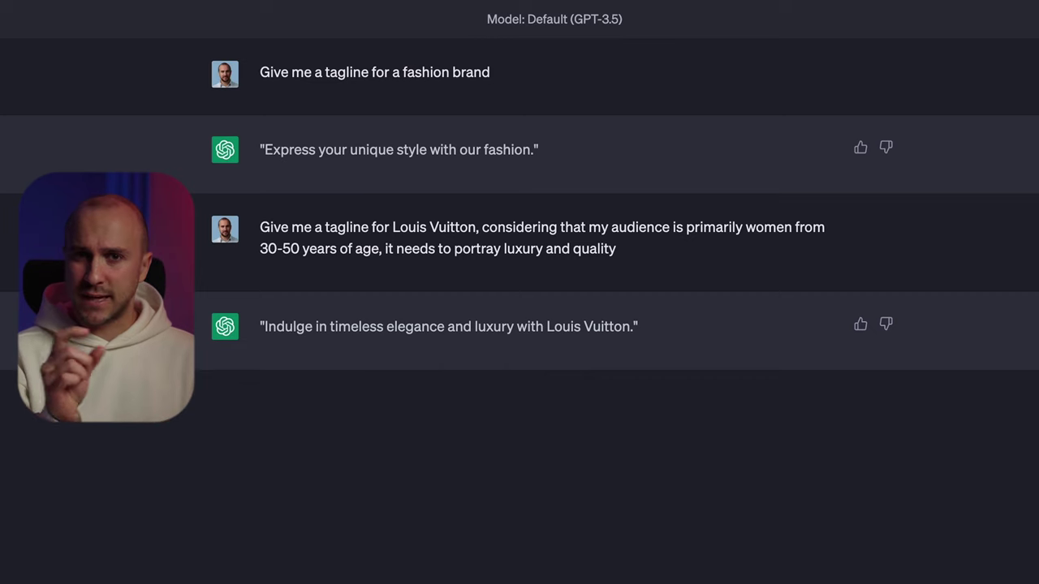
{"action": "key", "text": "Return"}
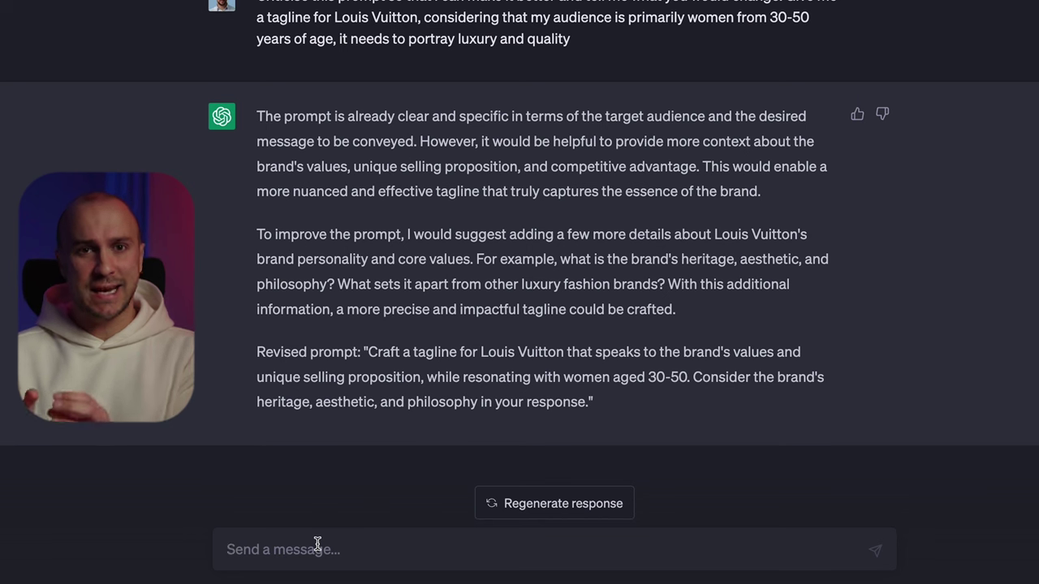
Send two longer, detailed Louis Vuitton handbag tagline prompts to ChatGPT
{"action": "type", "text": "I'm looking for a tagline for Louis Vuitton that will appeal to my target audience of women aged 30-50 who value luxury and quality. The tagline will be used for a new collection of handbags and should convey exclusivity, sophistication, and sustainability. My audience is interested in timeless elegance with a modern twist, and they appreciate brands that prioritize ethical and environmental responsibility. I want the tagline to highlight what makes Louis Vuitton unique, such as its heritage, craftsmanship, and innovative designs. Can you help me come up with a tagline that will capture the essence of Louis Vuitton and appeal to my discerning audience?\""}
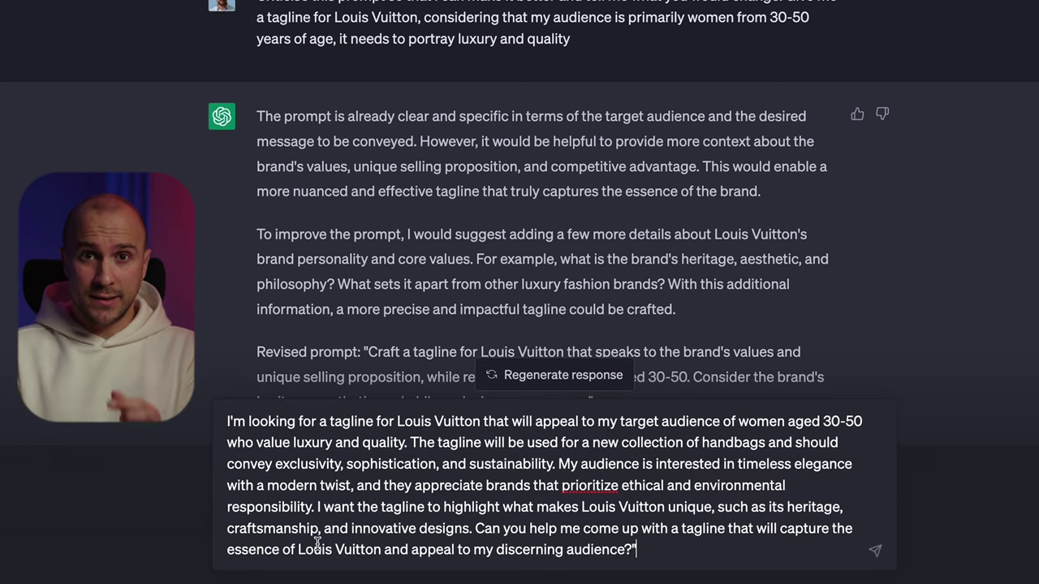
{"action": "key", "text": "Return"}
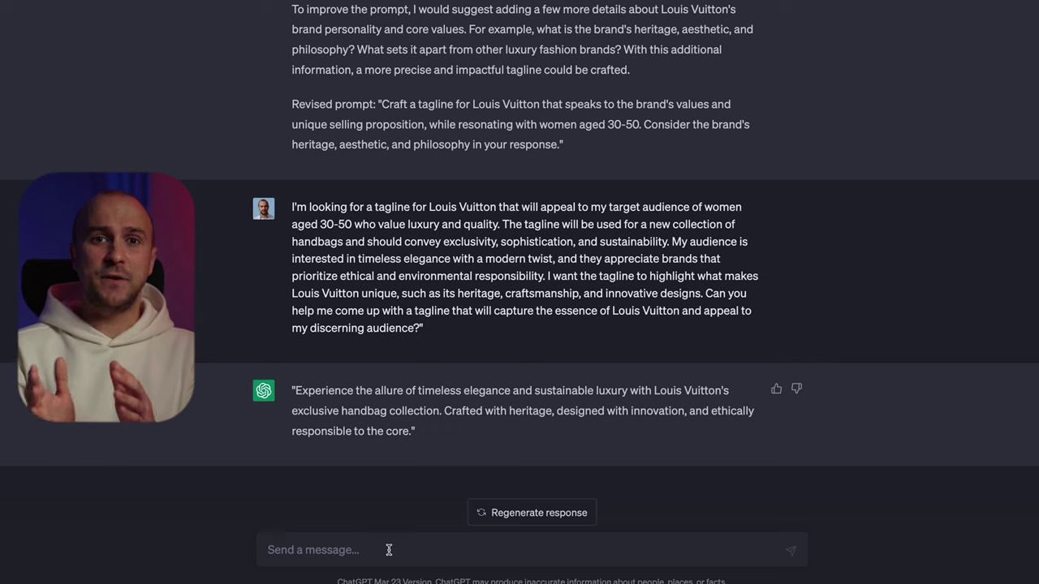
{"action": "key", "text": "ctrl+v"}
{"action": "key", "text": "Return"}
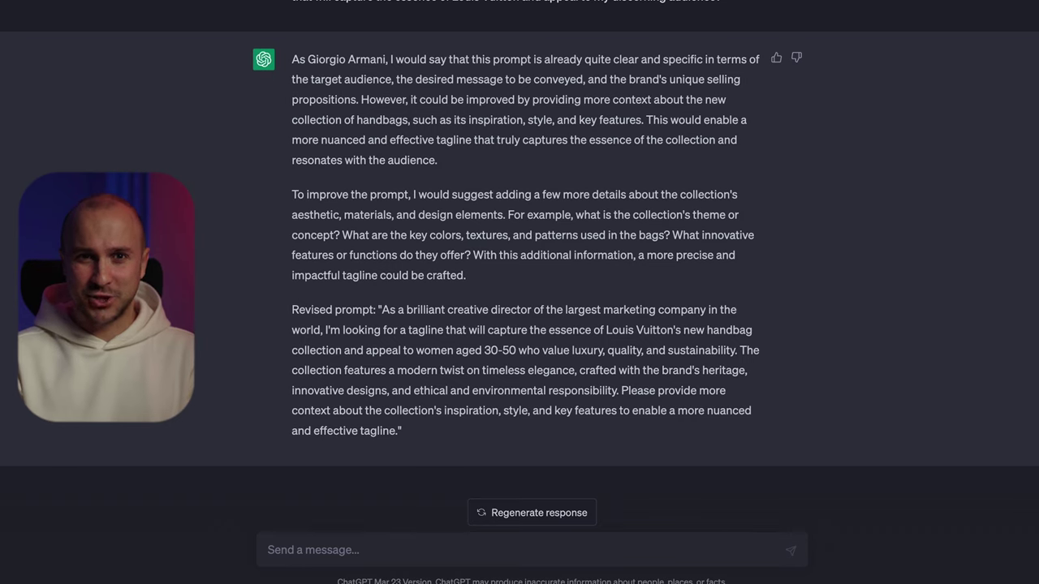
Paste in and send the long tagline brief to get the heritage and sustainable luxury tagline
{"action": "left_click", "coordinate": [297, 550]}
{"action": "key", "text": "ctrl+v"}
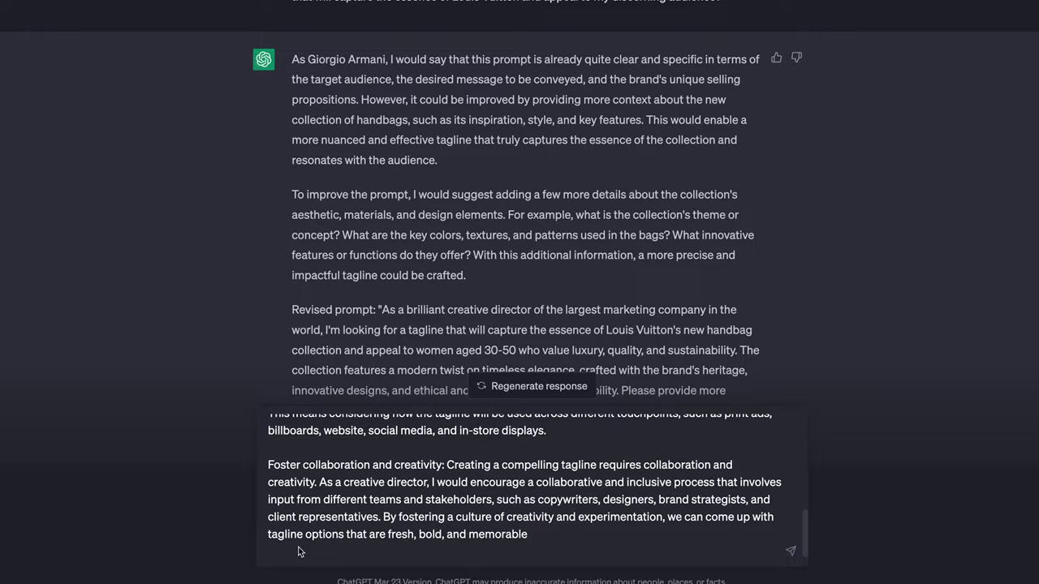
{"action": "key", "text": "Return"}
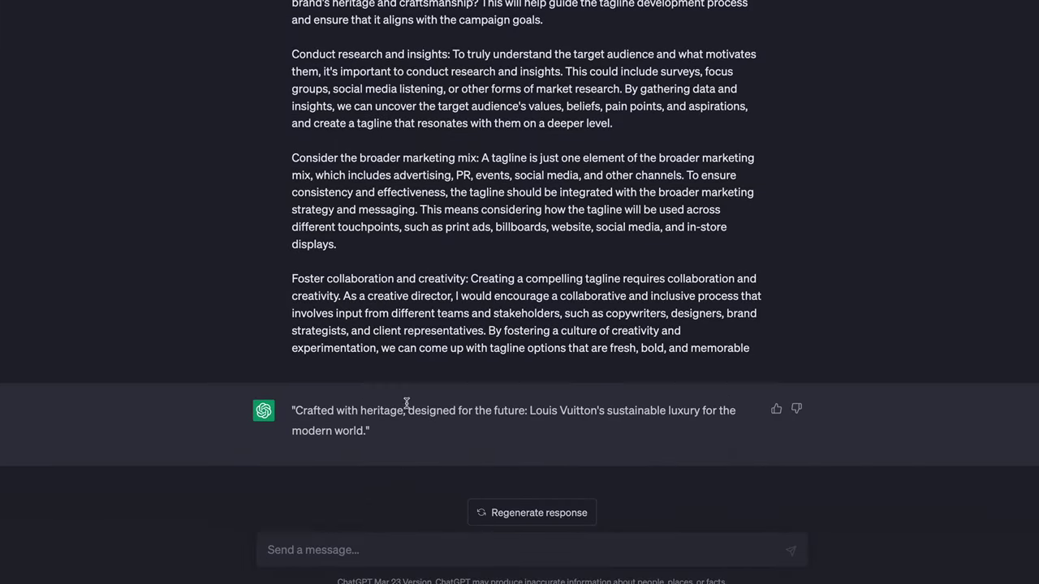
{"action": "scroll", "coordinate": [407, 403], "scroll_direction": "up", "scroll_amount": 20}
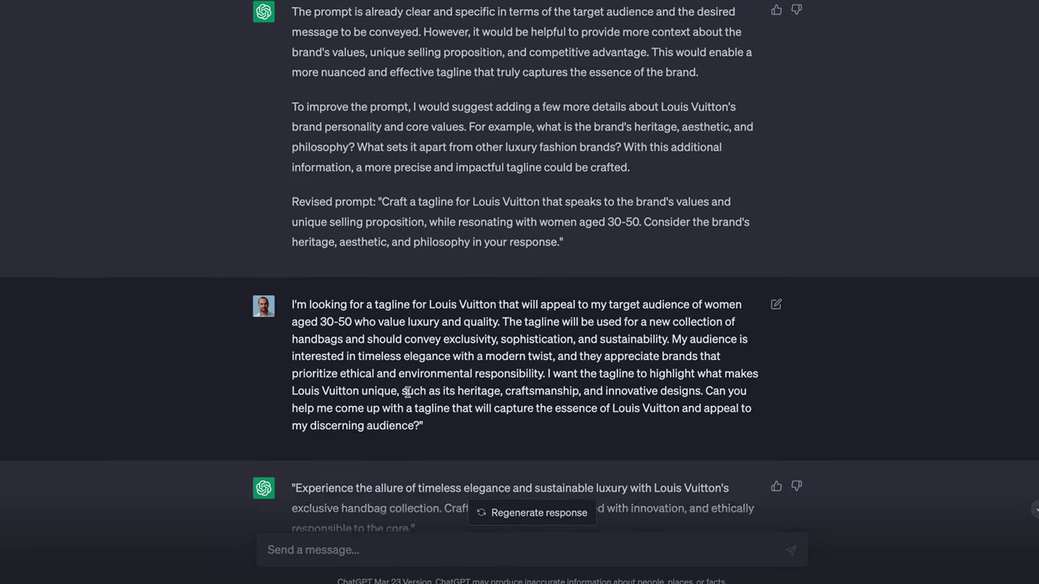
{"action": "scroll", "coordinate": [407, 392], "scroll_direction": "up", "scroll_amount": 4}
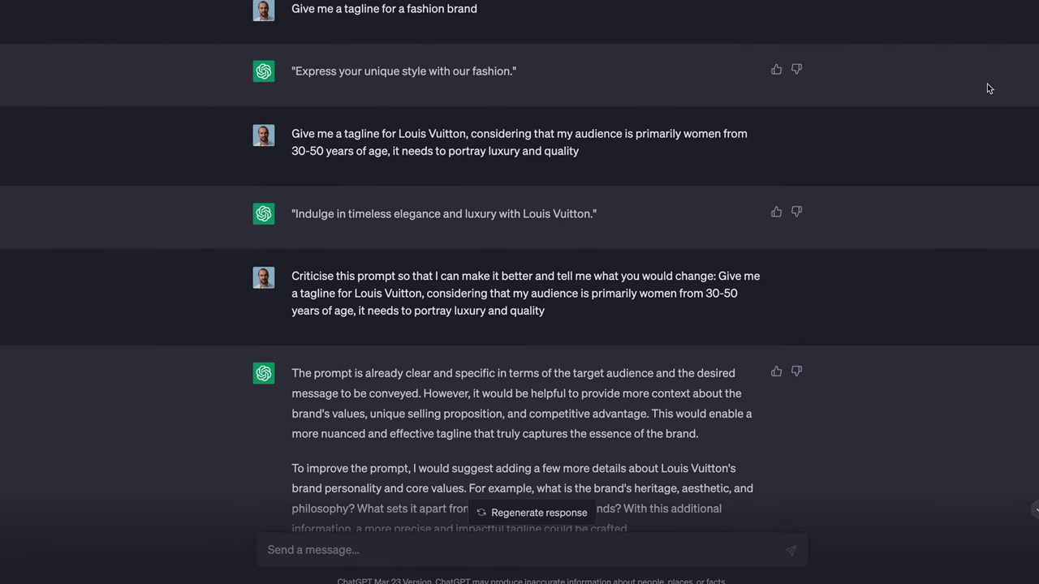
{"action": "scroll", "coordinate": [1004, 280], "scroll_direction": "down", "scroll_amount": 20}
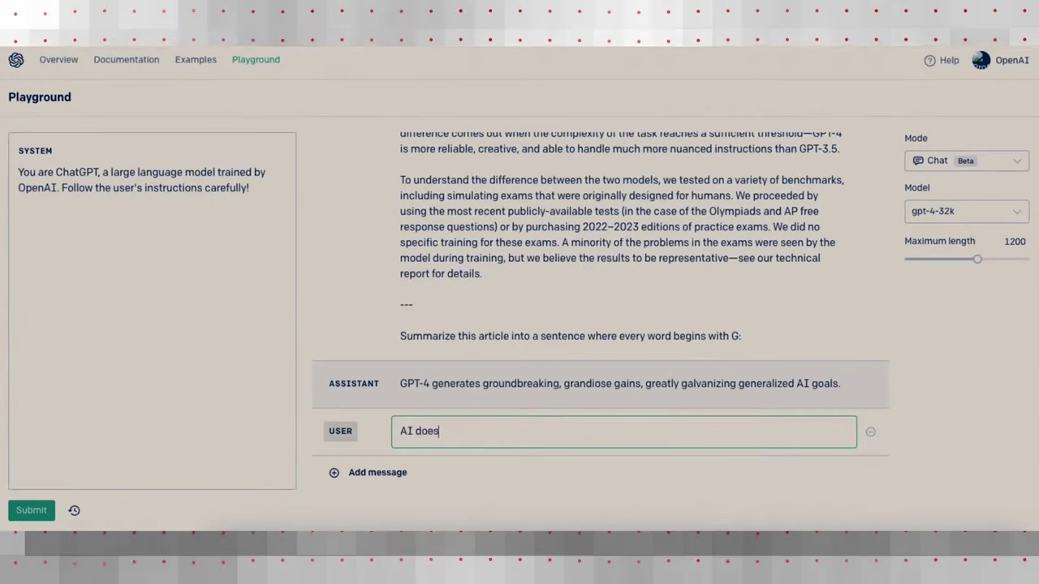
{"action": "type", "text": "n't count! T"}
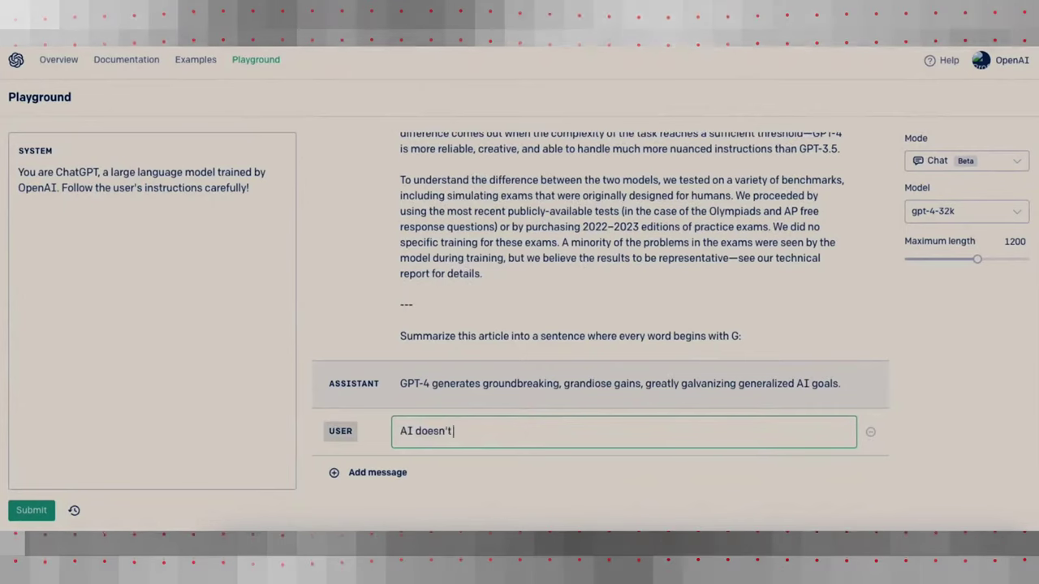
{"action": "type", "text": "hat's"}
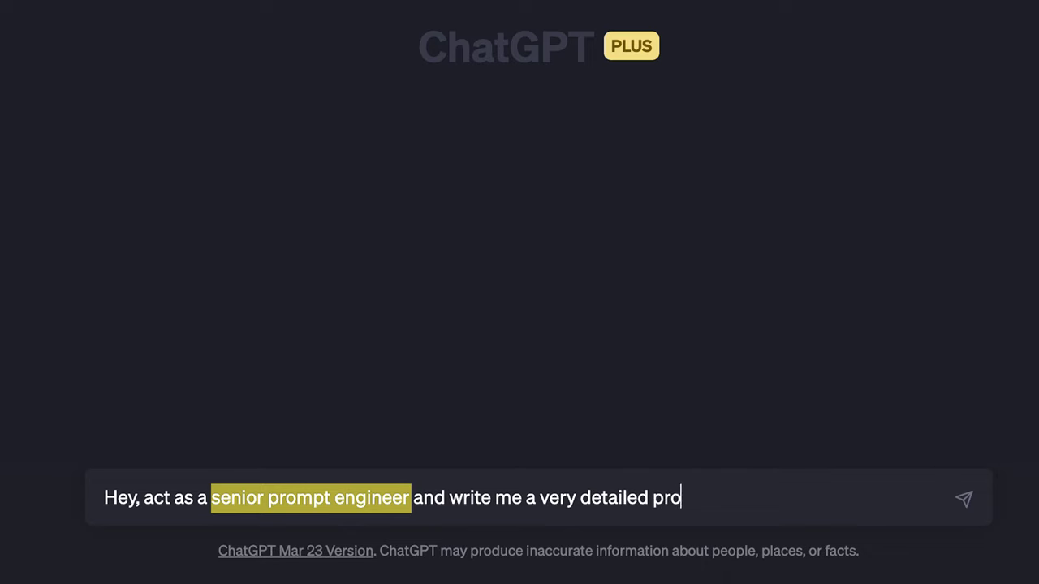
Continue writing the request asking ChatGPT, as a senior prompt engineer, to write a very detailed prompt
{"action": "type", "text": "ou to wri"}
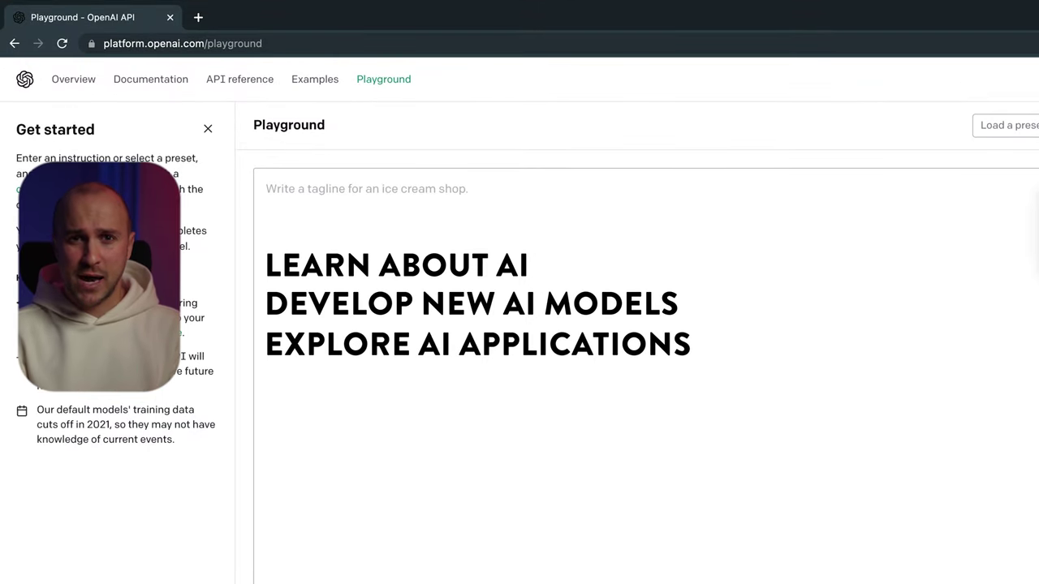
Paste the patient-problem sorting prompt into the Playground and add 'I am scared of presenting to my classroom'
{"action": "mouse_move", "coordinate": [909, 289]}
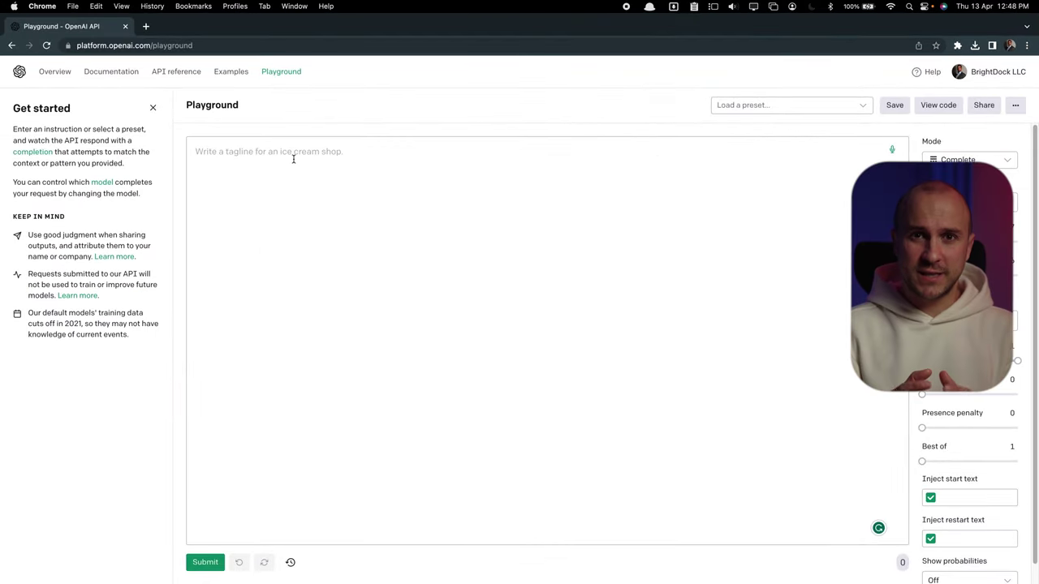
{"action": "type", "text": "Objective: Sort the psychological problems presented by patients into the pre-existing categories provided by our team of experts. This exercise will test your ability to recognize various psychological issues and classify them according to established categories.  Instructions: Read the given list of psychological problems experienced by patients. Your task is to match each problem to one of the pre-existing categories provided by our team of experts. Please note that some problems may fit into multiple categories, but you should choose the most relevant one. Write your answers in the format \"Problem X: Category Y.\"  Pre-existing Categories: Anxiety Disorders Mood Disorders Eating Disorders Personality Disorders Trauma and Stressor-Related Disorders Substance-Related and Addictive Disorders  List of Patients' Psychological Problems:   Please sort the listed psychological problems into the appropriate pre-existing categories."}
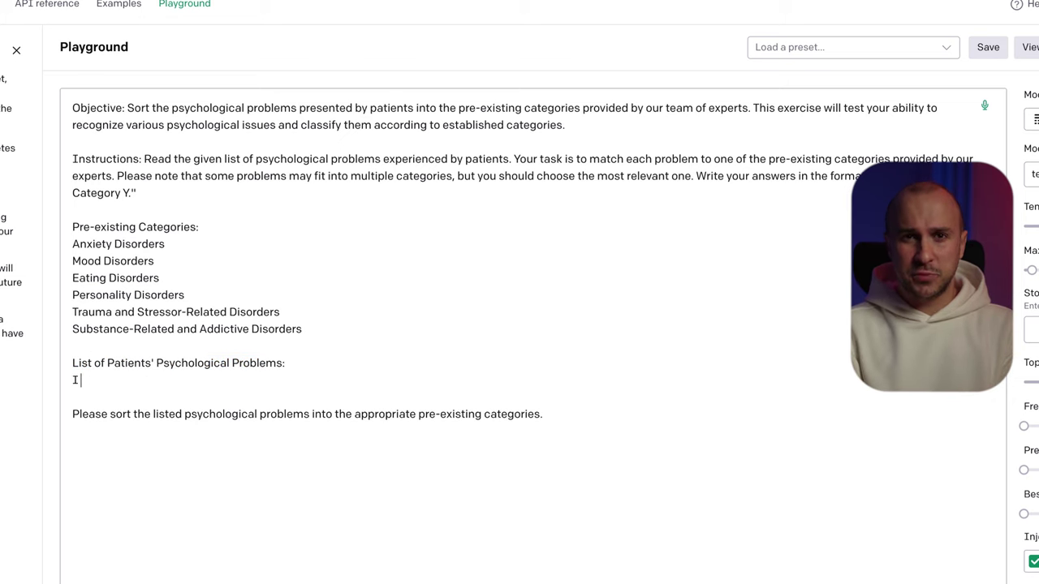
{"action": "type", "text": "ed of"}
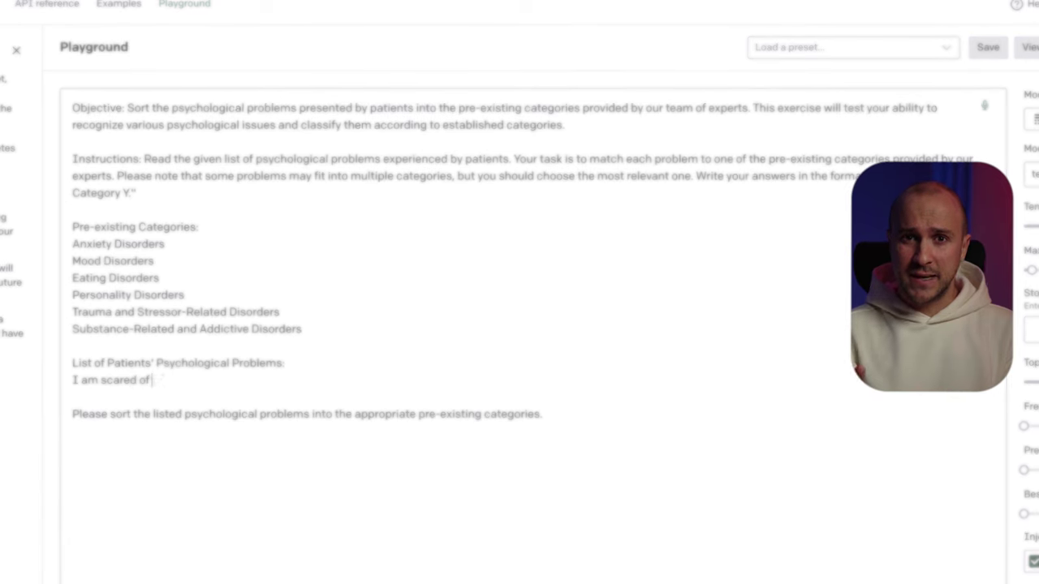
{"action": "type", "text": " presenting to my"}
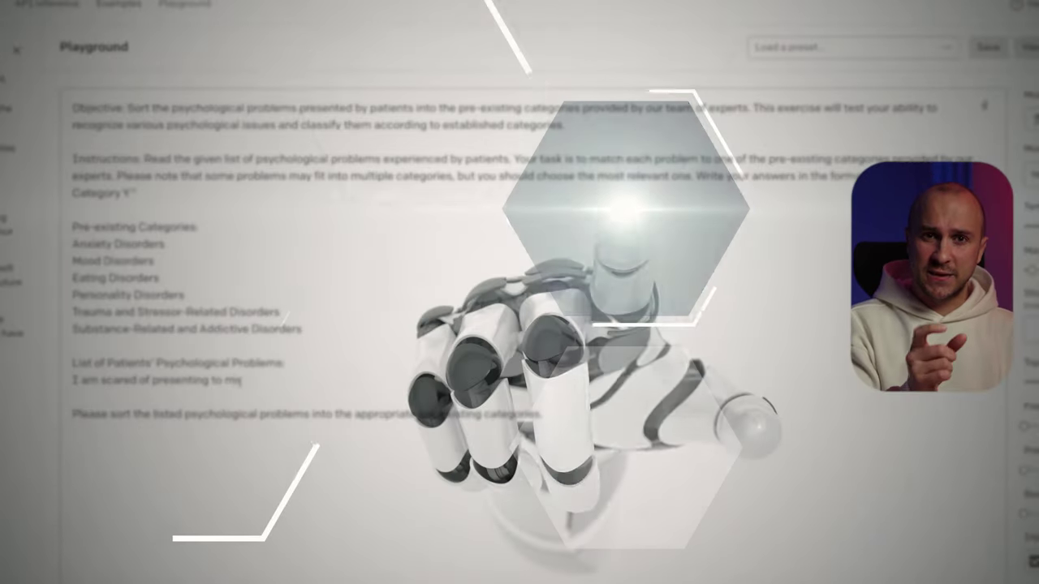
{"action": "type", "text": " classroom"}
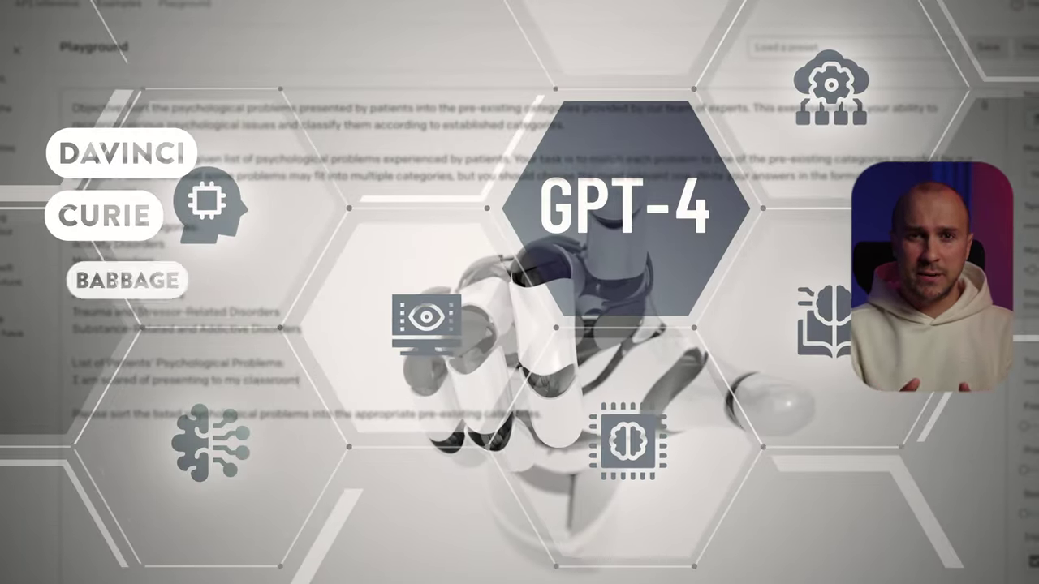